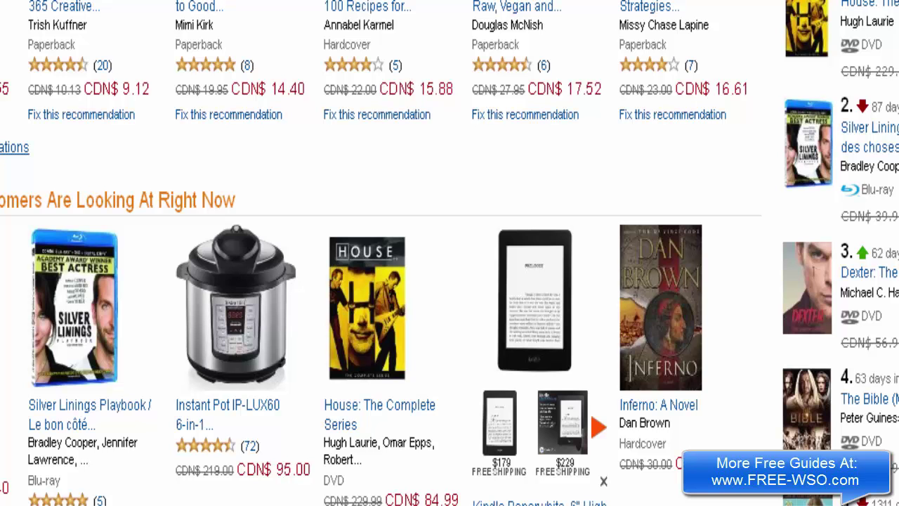
Scroll down the Amazon.ca home page to the Make Money with Us footer section.
{"action": "scroll", "coordinate": [380, 281], "scroll_direction": "down", "scroll_amount": 15}
{"action": "scroll", "coordinate": [450, 253], "scroll_direction": "down", "scroll_amount": 15}
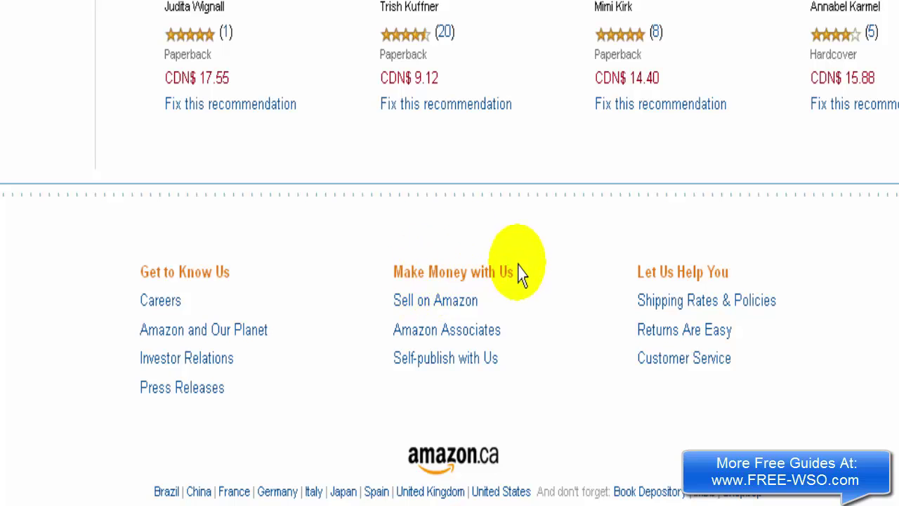
Go to Amazon Associates from the footer and start the free sign-up with Join now for FREE!
{"action": "left_click", "coordinate": [417, 336]}
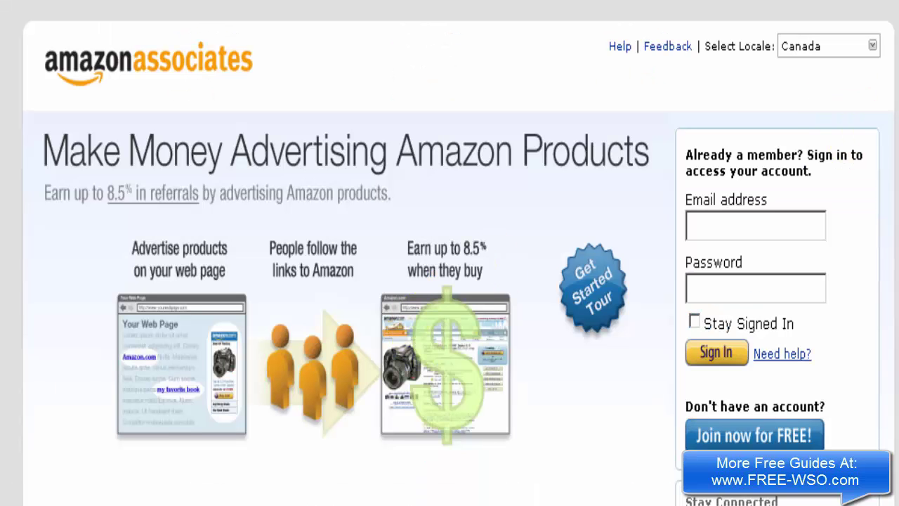
{"action": "scroll", "coordinate": [450, 281], "scroll_direction": "down", "scroll_amount": 3}
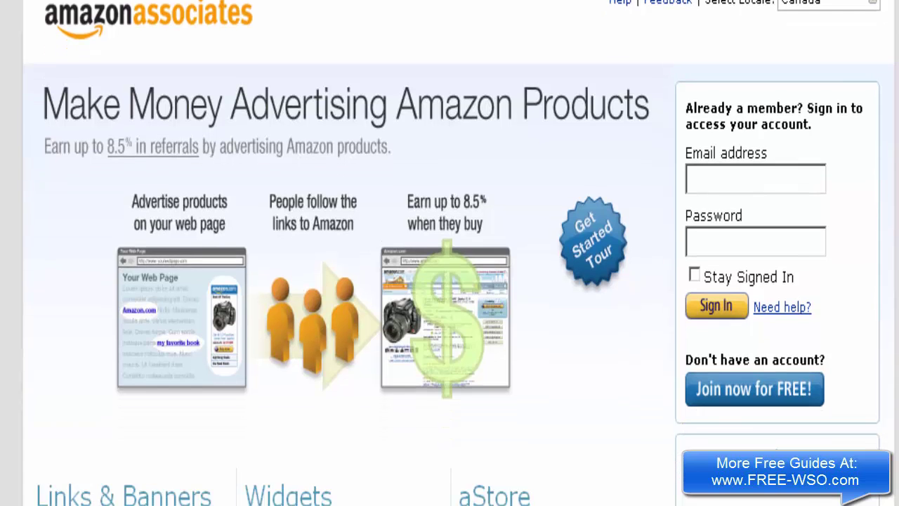
{"action": "scroll", "coordinate": [449, 281], "scroll_direction": "down", "scroll_amount": 3}
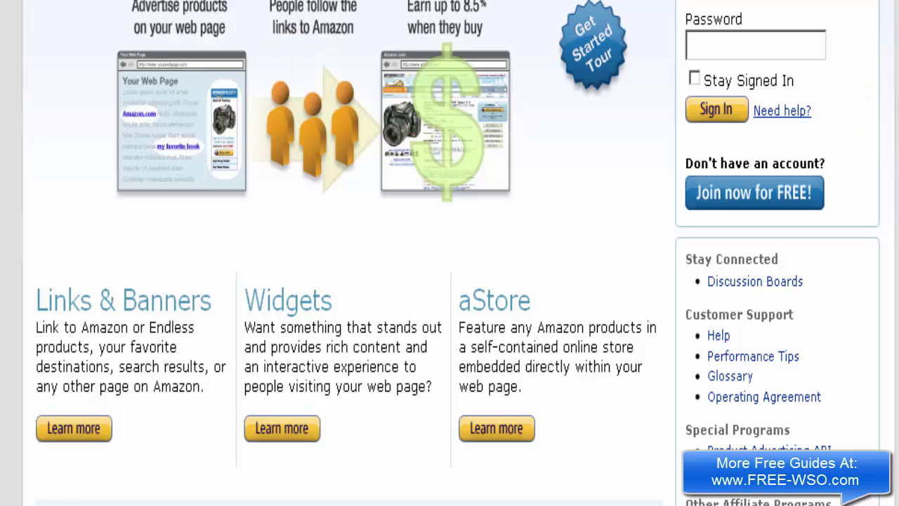
{"action": "scroll", "coordinate": [458, 253], "scroll_direction": "down", "scroll_amount": 1}
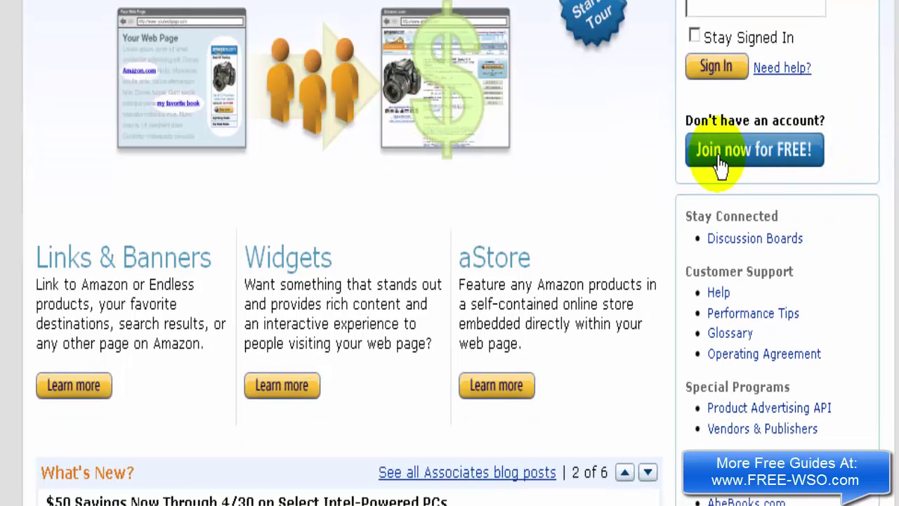
{"action": "left_click", "coordinate": [722, 167]}
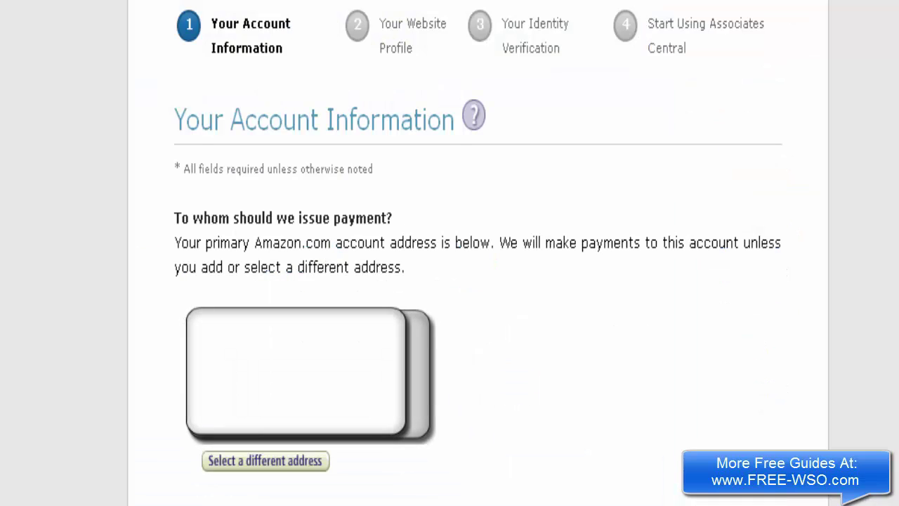
Keep 'The payee listed above' as main contact and continue to Your Website Profile.
{"action": "scroll", "coordinate": [477, 253], "scroll_direction": "down", "scroll_amount": 2}
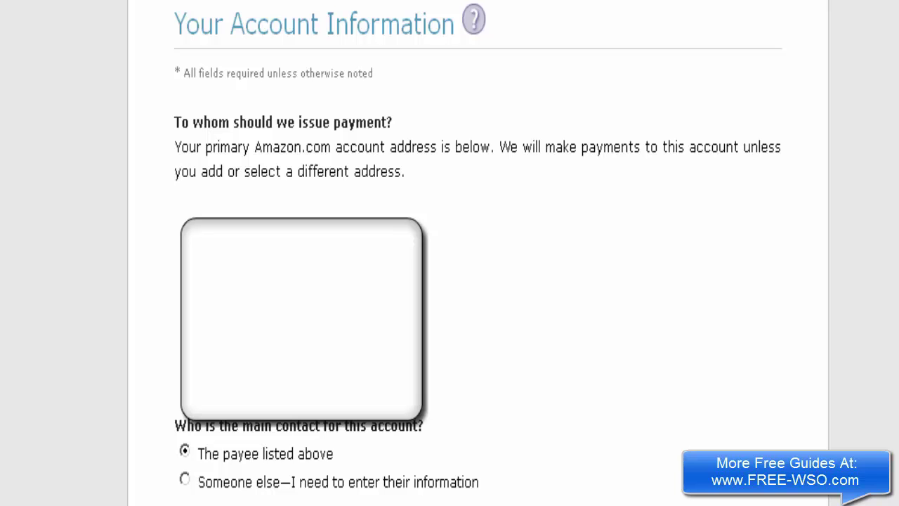
{"action": "scroll", "coordinate": [450, 253], "scroll_direction": "down", "scroll_amount": 3}
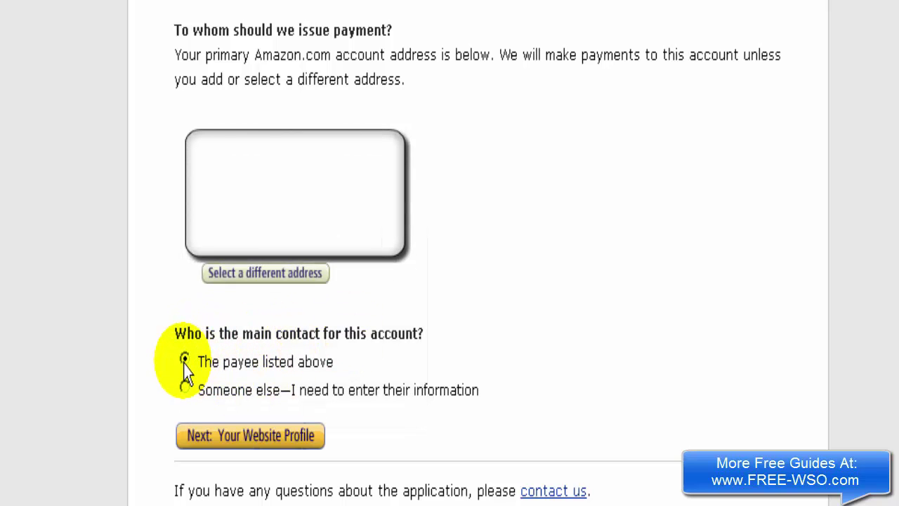
{"action": "left_click", "coordinate": [194, 444]}
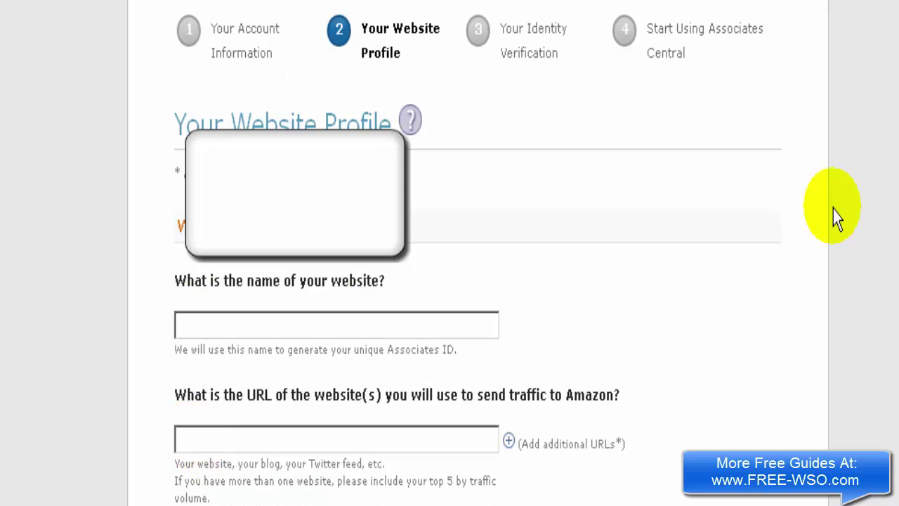
Complete the website profile: manual text-editor links, 501–5,000 visitors, to monetize, Word of Mouth.
{"action": "scroll", "coordinate": [478, 253], "scroll_direction": "down", "scroll_amount": 2}
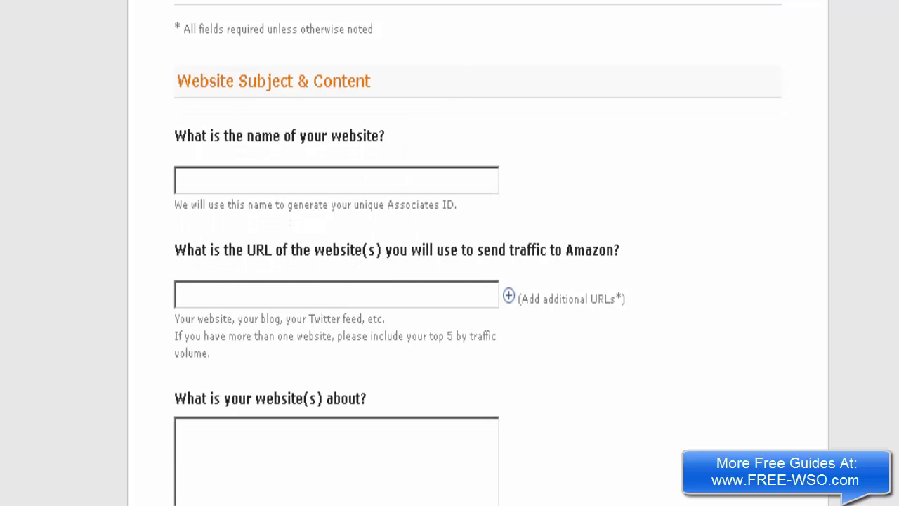
{"action": "scroll", "coordinate": [450, 252], "scroll_direction": "down", "scroll_amount": 2}
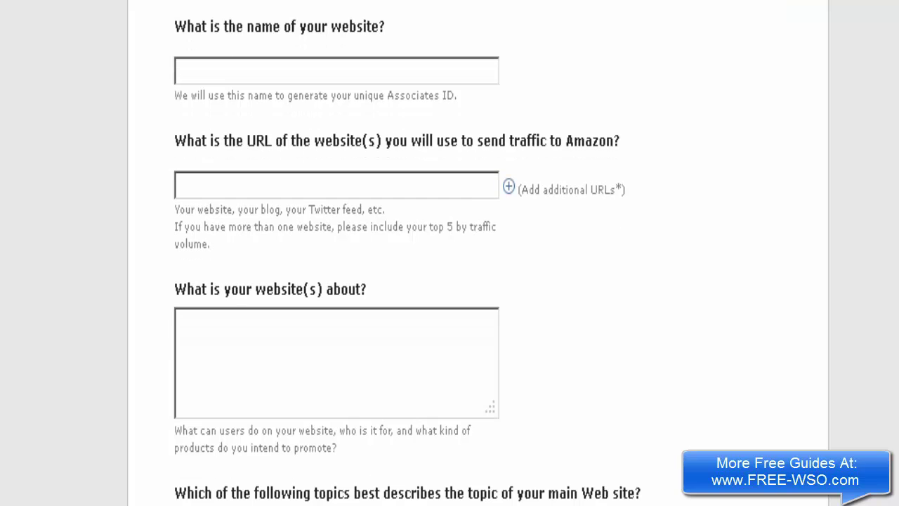
{"action": "scroll", "coordinate": [449, 253], "scroll_direction": "down", "scroll_amount": 4}
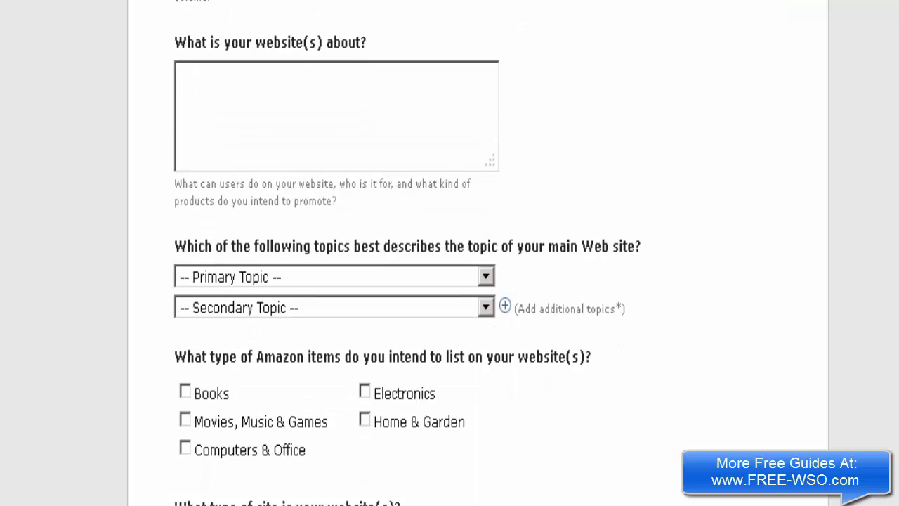
{"action": "scroll", "coordinate": [450, 253], "scroll_direction": "down", "scroll_amount": 3}
{"action": "scroll", "coordinate": [449, 253], "scroll_direction": "down", "scroll_amount": 9}
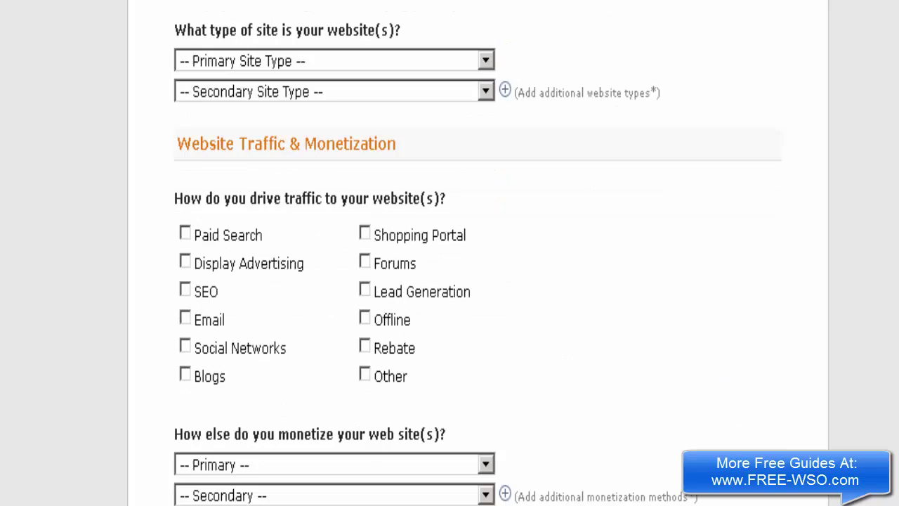
{"action": "scroll", "coordinate": [449, 253], "scroll_direction": "down", "scroll_amount": 3}
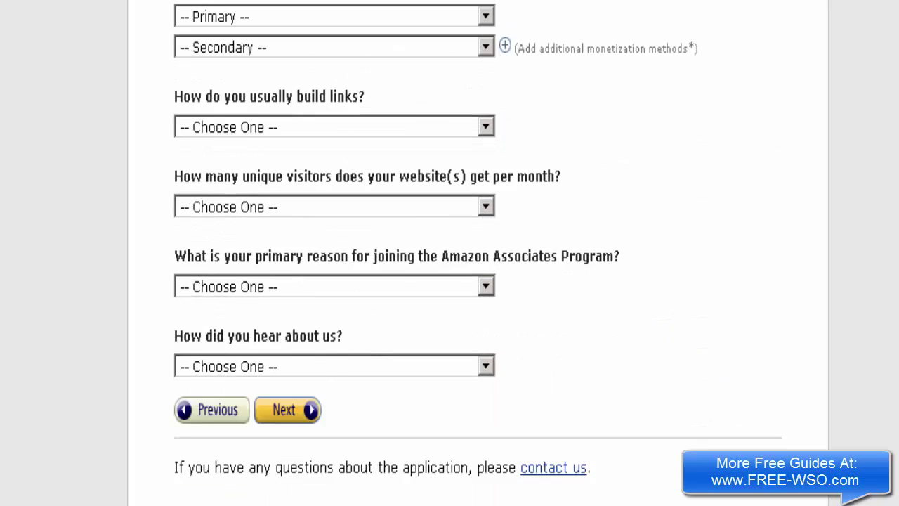
{"action": "scroll", "coordinate": [450, 253], "scroll_direction": "up", "scroll_amount": 14}
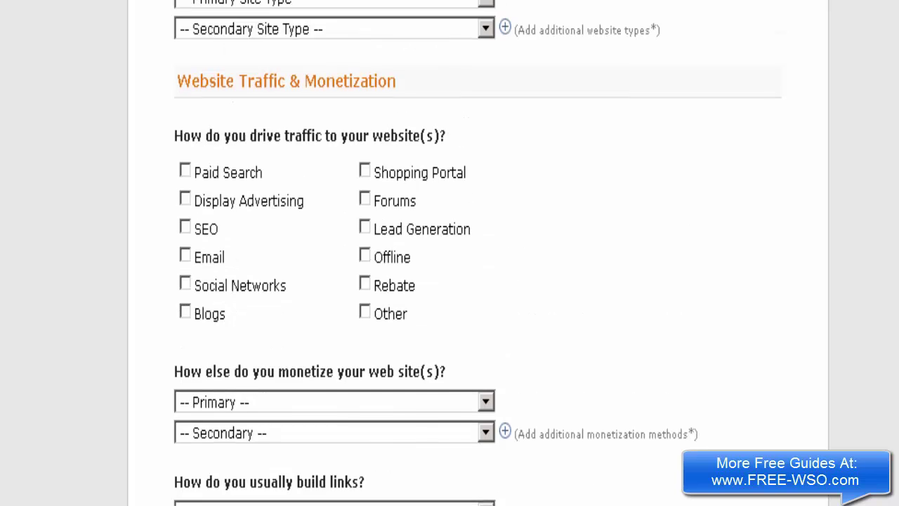
{"action": "scroll", "coordinate": [450, 253], "scroll_direction": "up", "scroll_amount": 7}
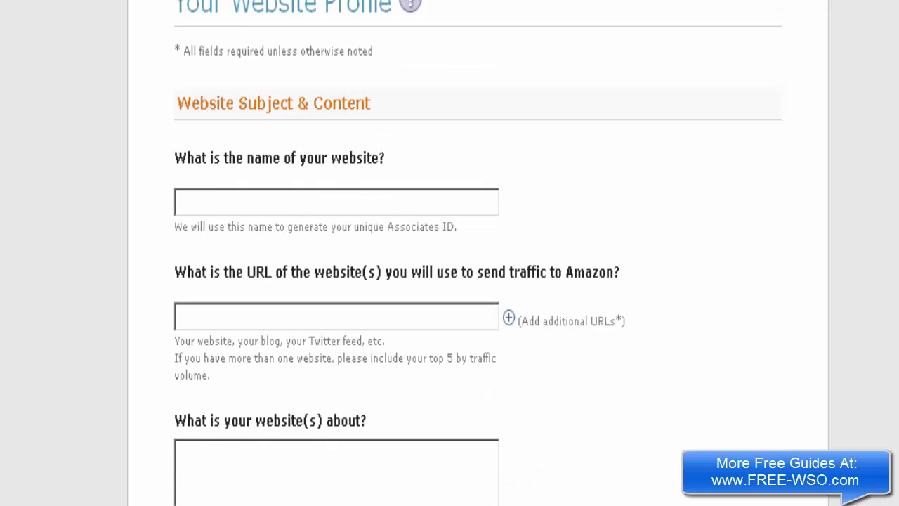
{"action": "scroll", "coordinate": [449, 253], "scroll_direction": "down", "scroll_amount": 1}
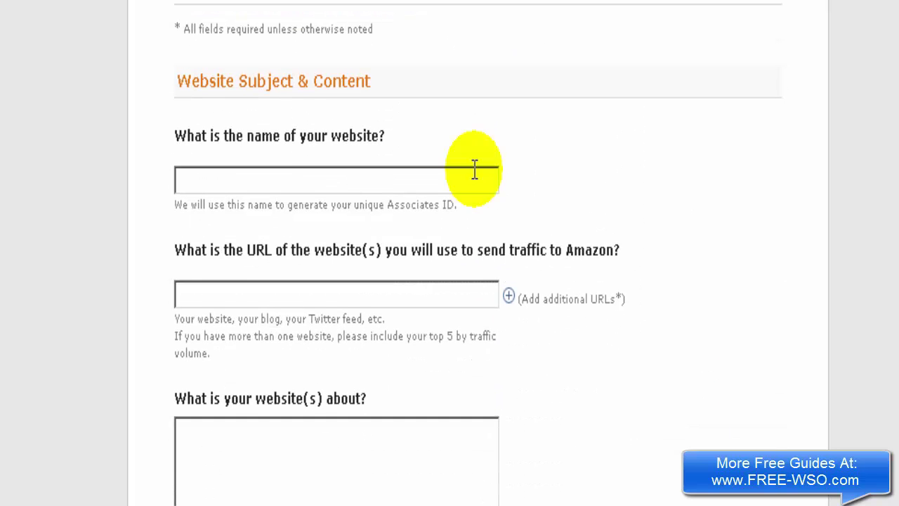
{"action": "left_click", "coordinate": [213, 177]}
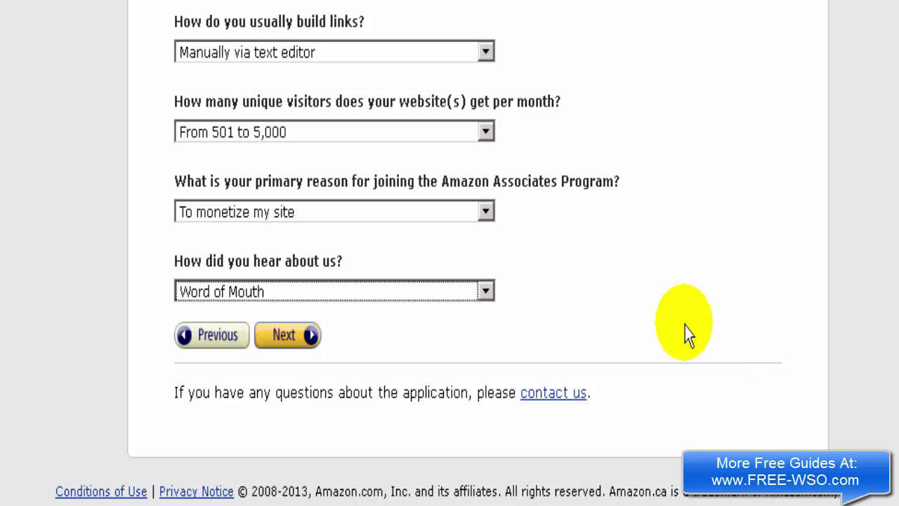
{"action": "left_click", "coordinate": [285, 349]}
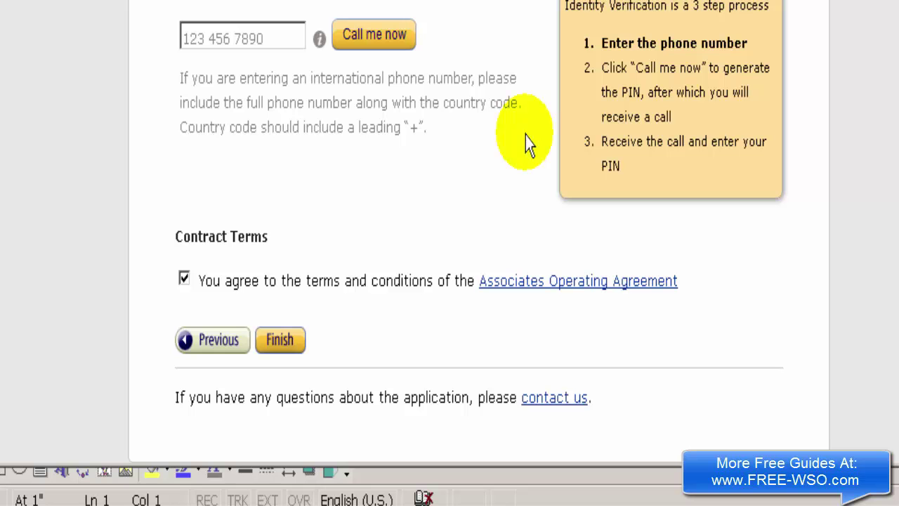
Verify identity with phone number and call PIN, keep the Operating Agreement ticked, and finish.
{"action": "left_click", "coordinate": [207, 25]}
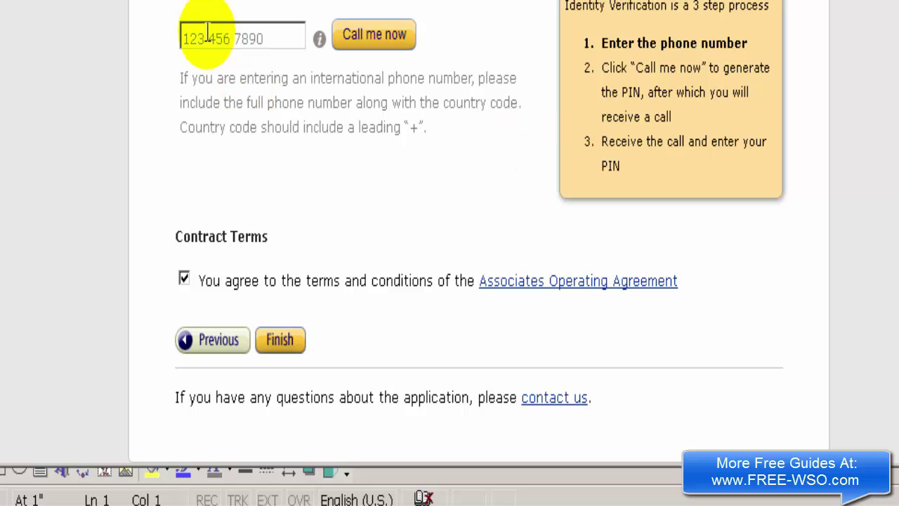
{"action": "scroll", "coordinate": [457, 232], "scroll_direction": "up", "scroll_amount": 3}
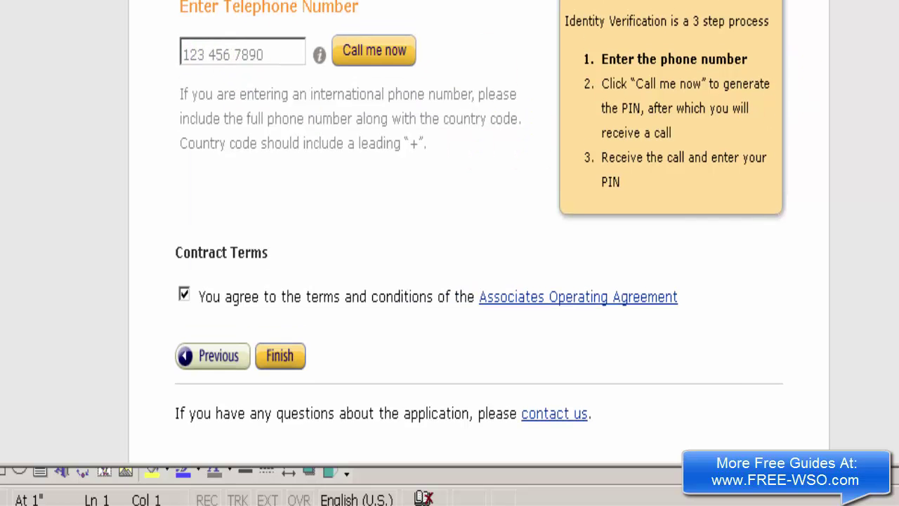
{"action": "scroll", "coordinate": [457, 232], "scroll_direction": "up", "scroll_amount": 5}
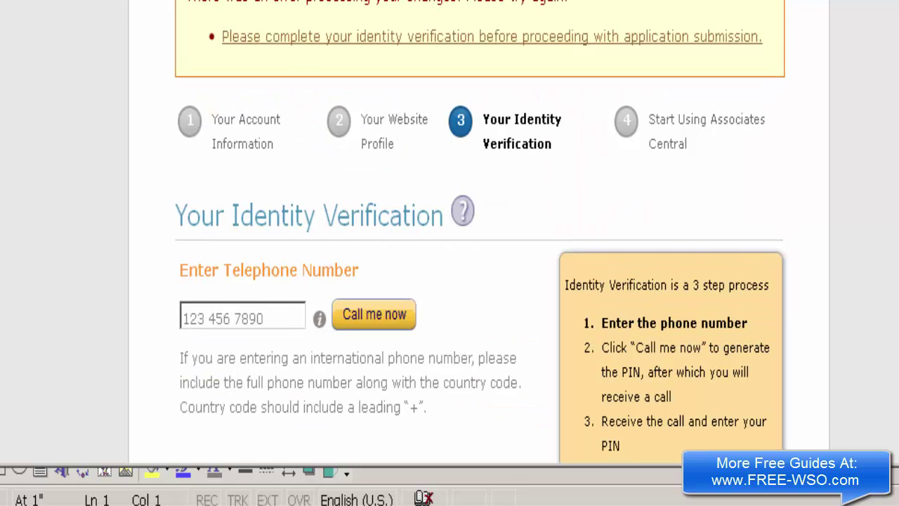
{"action": "scroll", "coordinate": [457, 231], "scroll_direction": "down", "scroll_amount": 3}
{"action": "scroll", "coordinate": [457, 232], "scroll_direction": "down", "scroll_amount": 1}
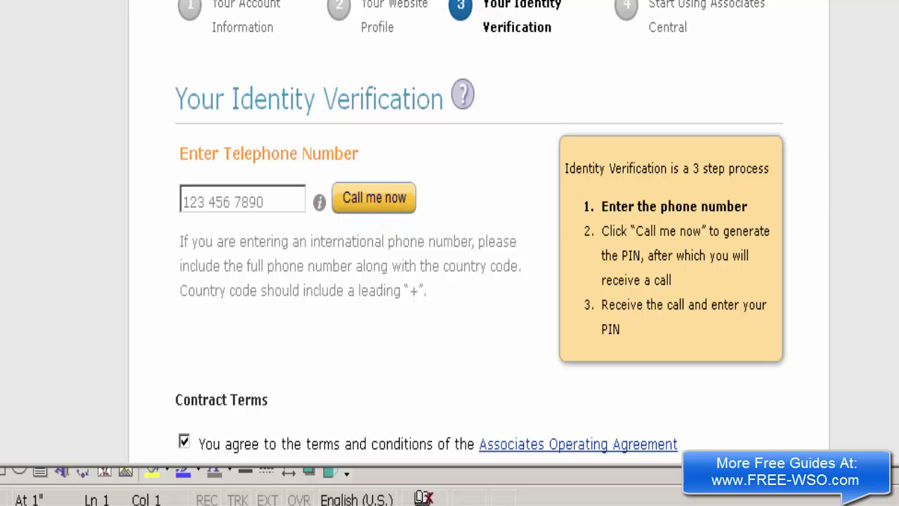
{"action": "scroll", "coordinate": [480, 223], "scroll_direction": "down", "scroll_amount": 3}
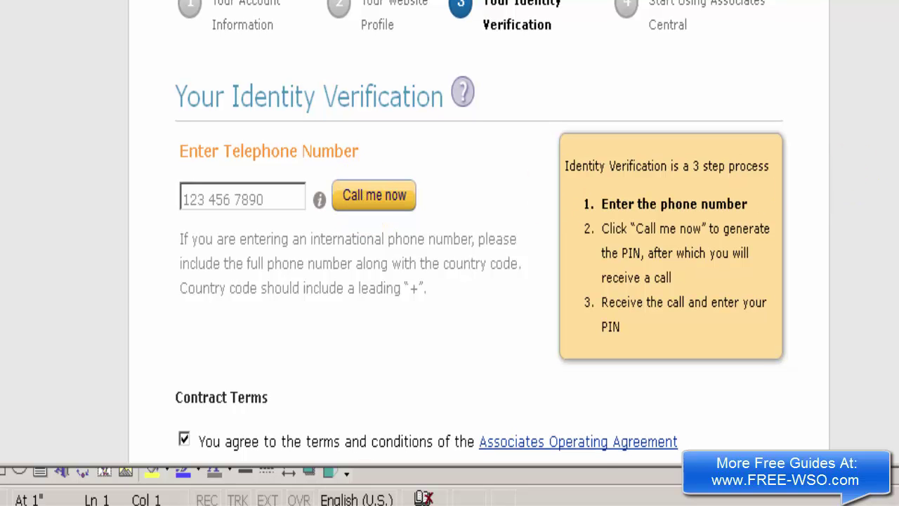
{"action": "scroll", "coordinate": [481, 253], "scroll_direction": "down", "scroll_amount": 1}
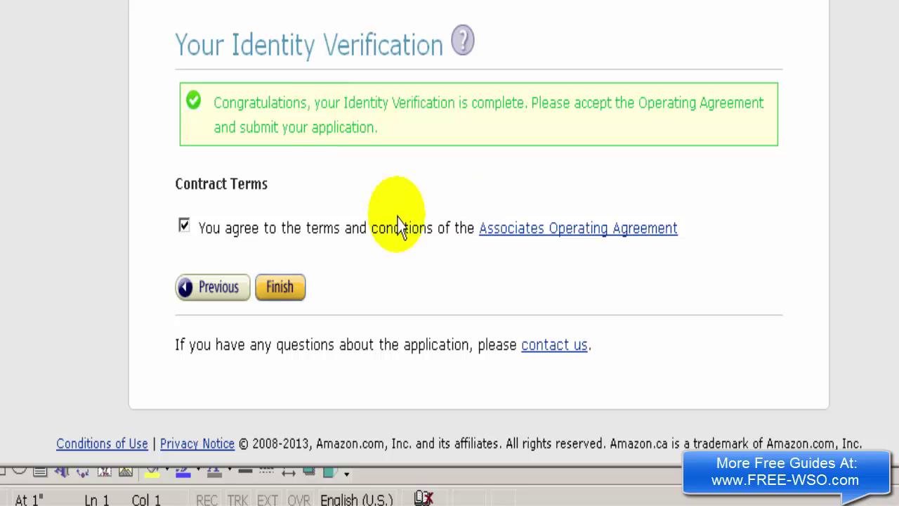
{"action": "left_click", "coordinate": [276, 294]}
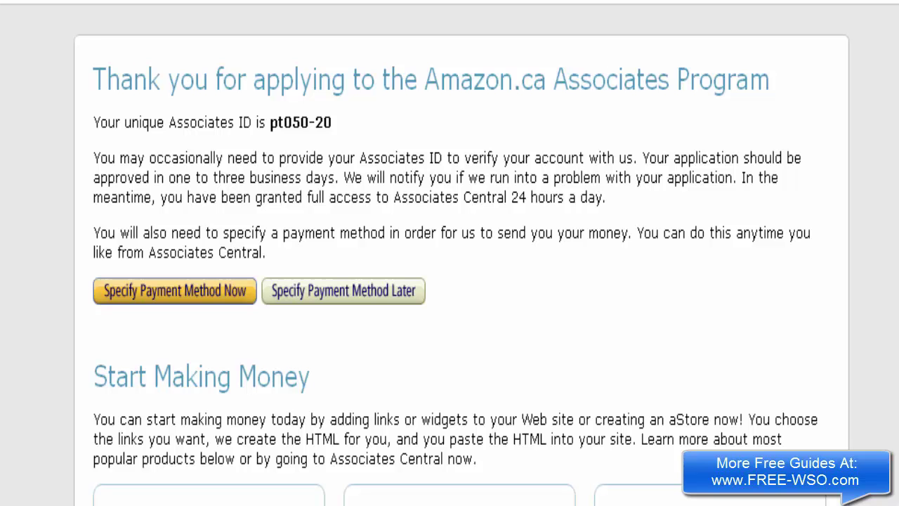
Review the thank-you page showing the new Associates ID and payment options.
{"action": "scroll", "coordinate": [450, 267], "scroll_direction": "down", "scroll_amount": 5}
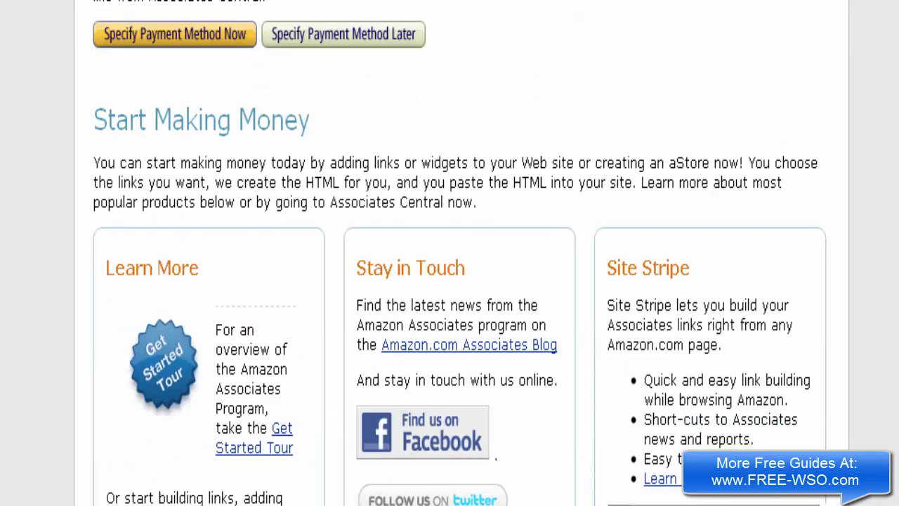
{"action": "scroll", "coordinate": [450, 267], "scroll_direction": "down", "scroll_amount": 3}
{"action": "scroll", "coordinate": [450, 267], "scroll_direction": "up", "scroll_amount": 8}
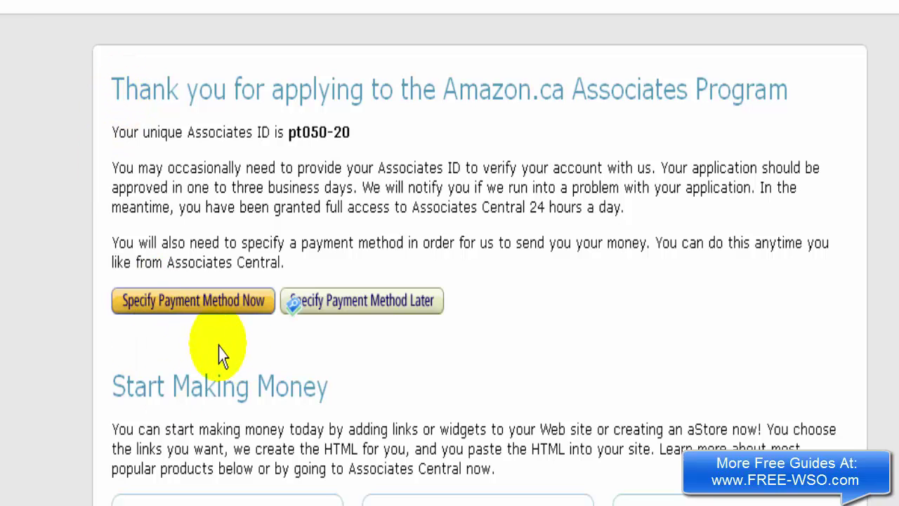
Choose Specify Payment Method Now on the thank-you page.
{"action": "left_click", "coordinate": [154, 309]}
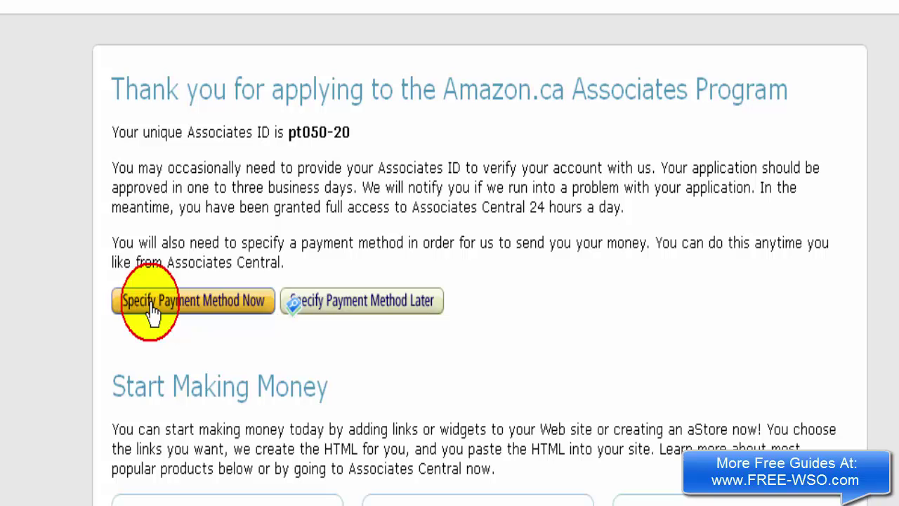
{"action": "scroll", "coordinate": [149, 302], "scroll_direction": "down", "scroll_amount": 4}
{"action": "scroll", "coordinate": [149, 302], "scroll_direction": "up", "scroll_amount": 4}
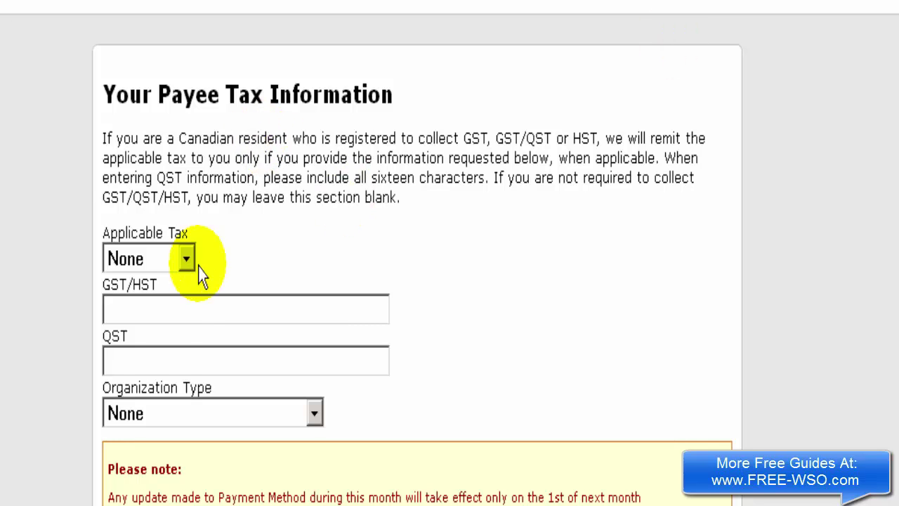
Leave the GST/HST and QST fields empty and choose Pay me by cheque.
{"action": "left_click", "coordinate": [174, 309]}
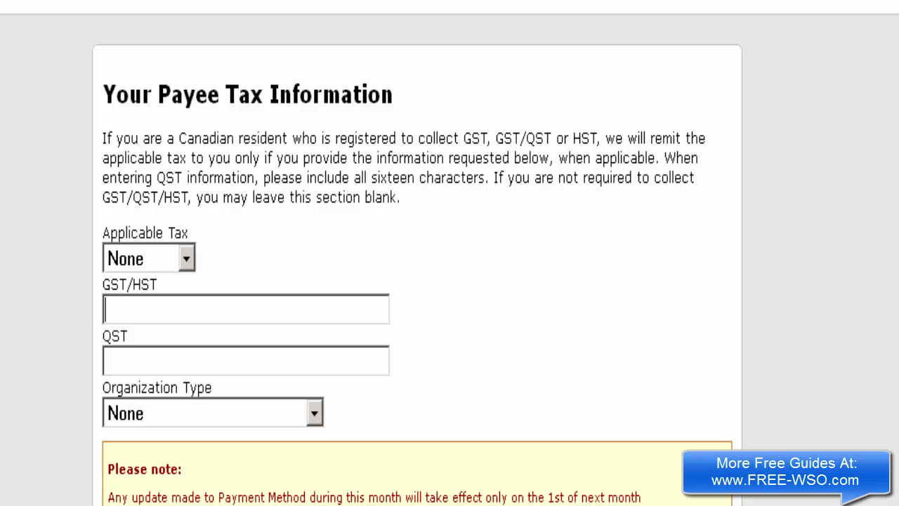
{"action": "scroll", "coordinate": [450, 252], "scroll_direction": "down", "scroll_amount": 3}
{"action": "scroll", "coordinate": [449, 253], "scroll_direction": "down", "scroll_amount": 5}
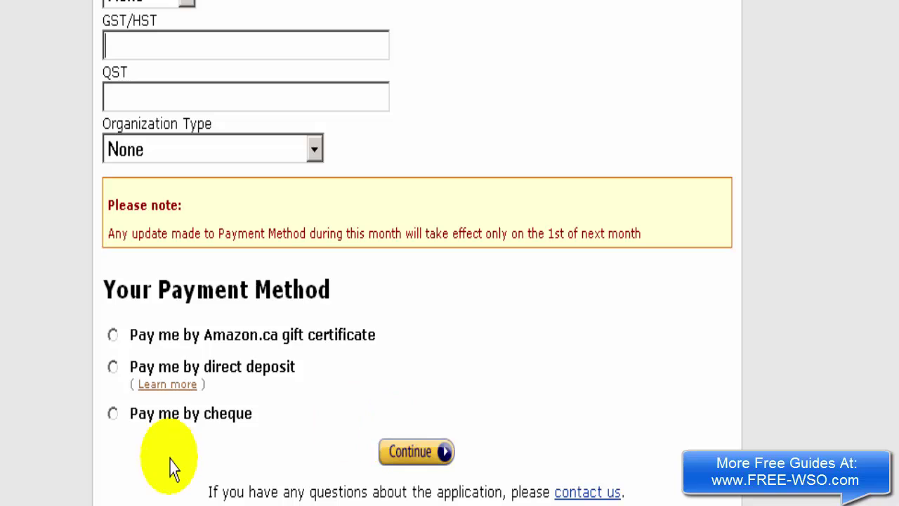
{"action": "left_click", "coordinate": [113, 414]}
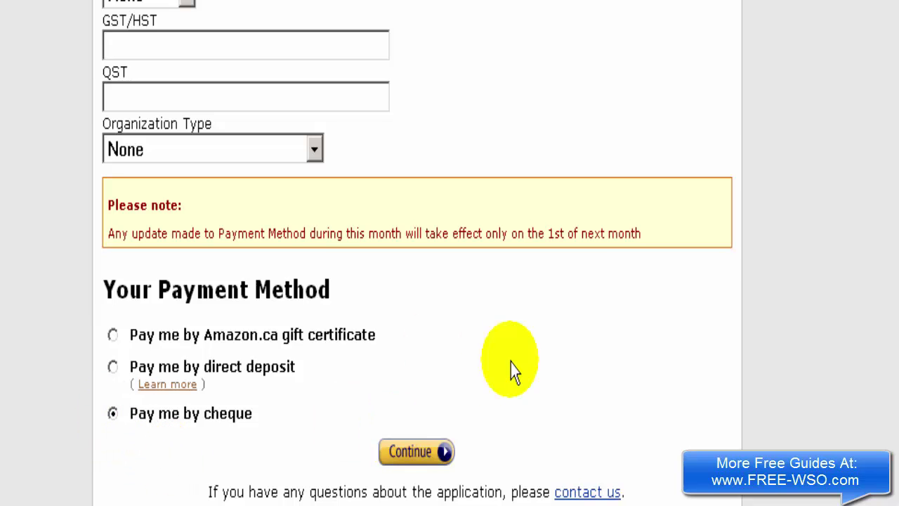
{"action": "left_click", "coordinate": [409, 455]}
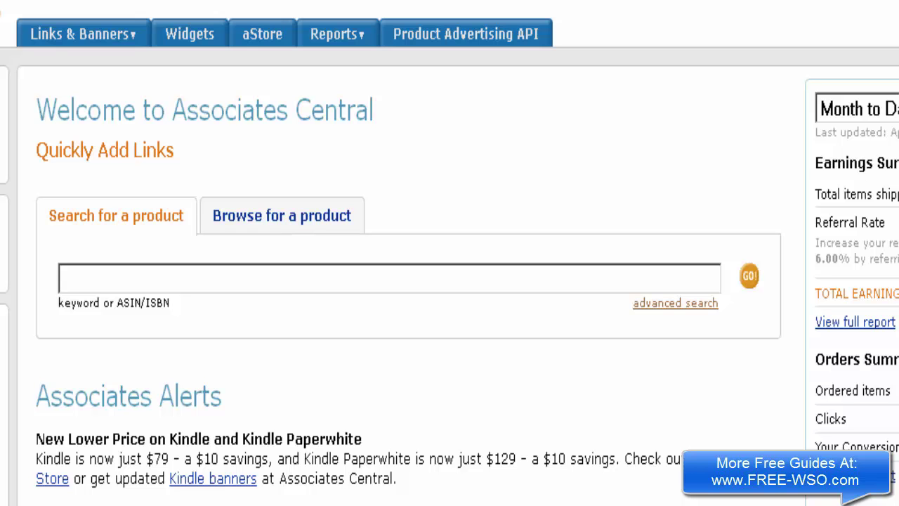
Select Link to Any Page at Amazon.ca from the Links & Banners menu.
{"action": "mouse_move", "coordinate": [127, 36]}
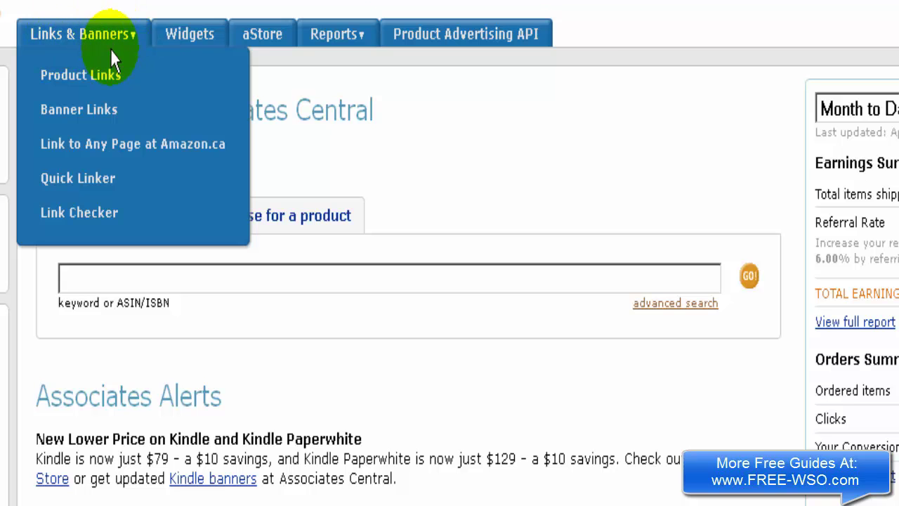
{"action": "left_click", "coordinate": [93, 83]}
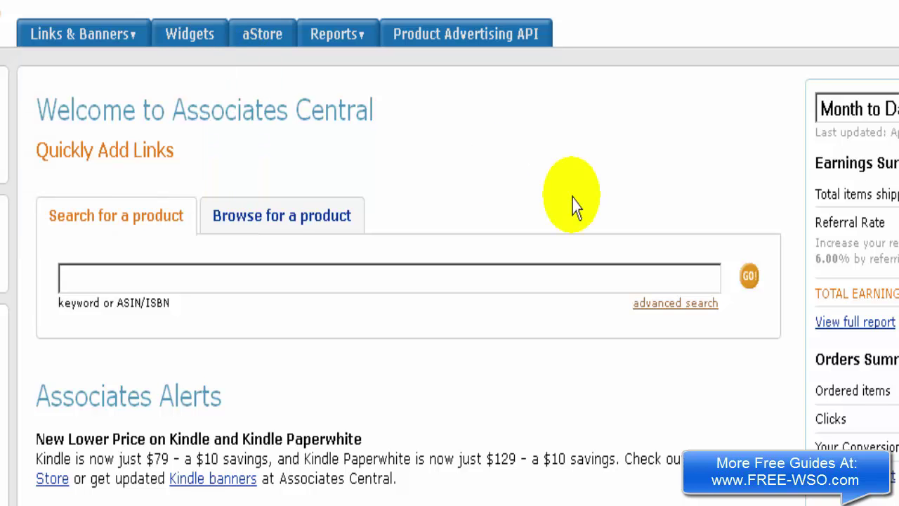
{"action": "left_click", "coordinate": [110, 124]}
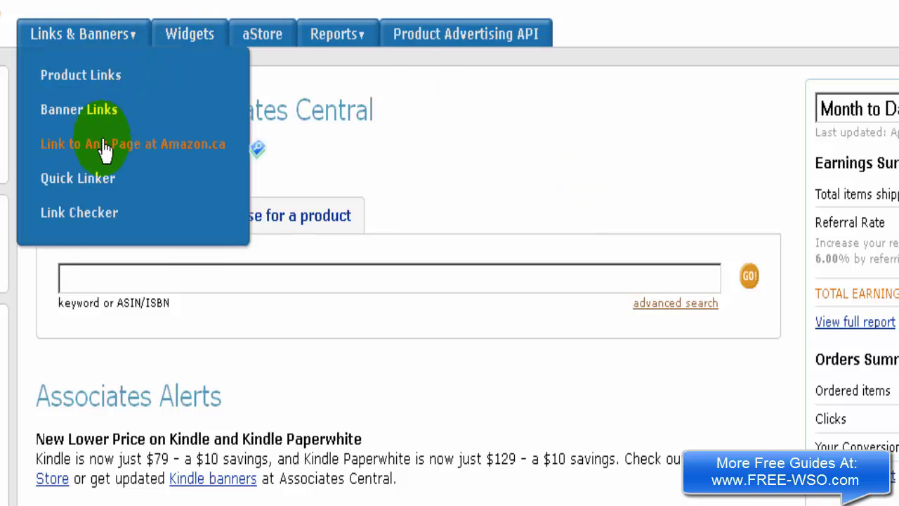
{"action": "left_click", "coordinate": [104, 148]}
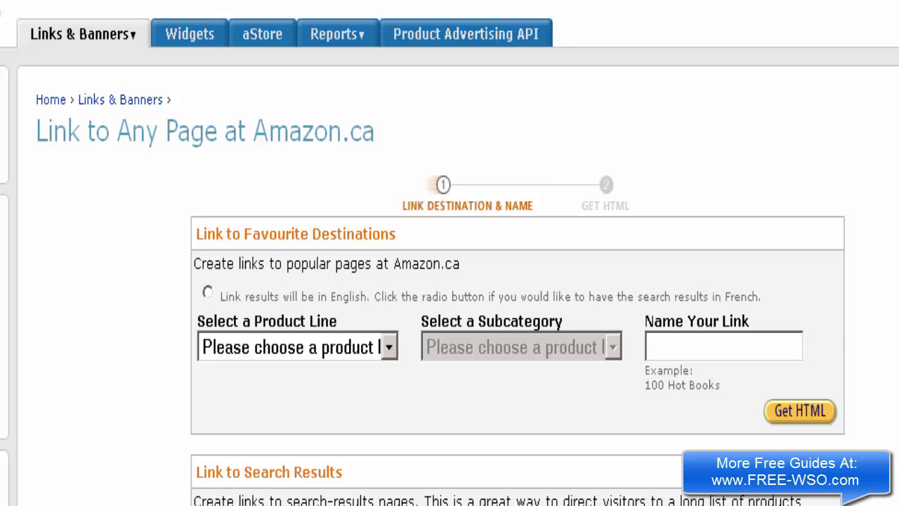
Choose Electronics as the product line in the link builder.
{"action": "scroll", "coordinate": [450, 281], "scroll_direction": "down", "scroll_amount": 3}
{"action": "scroll", "coordinate": [449, 281], "scroll_direction": "down", "scroll_amount": 1}
{"action": "scroll", "coordinate": [450, 281], "scroll_direction": "up", "scroll_amount": 1}
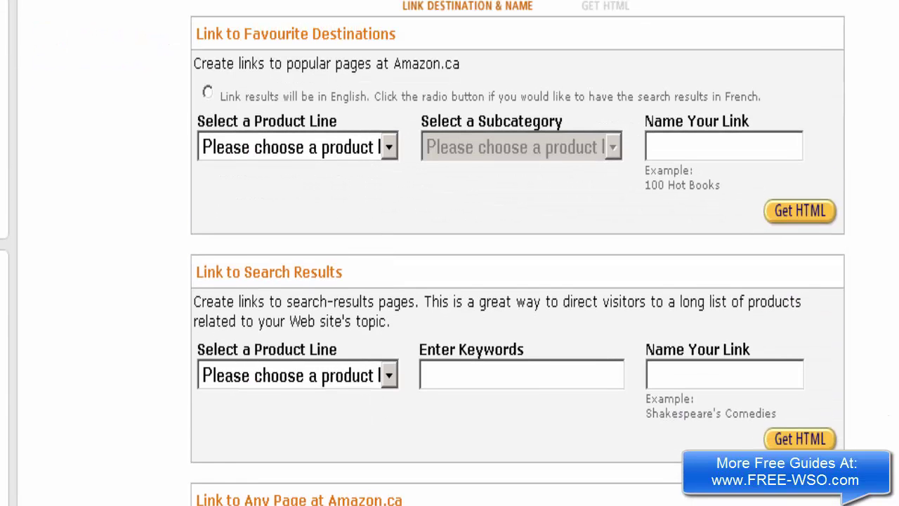
{"action": "left_click", "coordinate": [389, 147]}
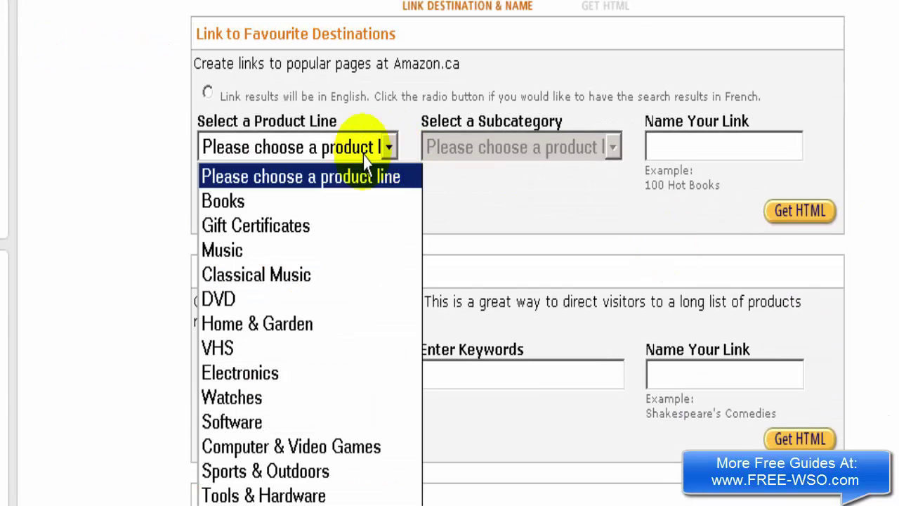
{"action": "left_click", "coordinate": [213, 373]}
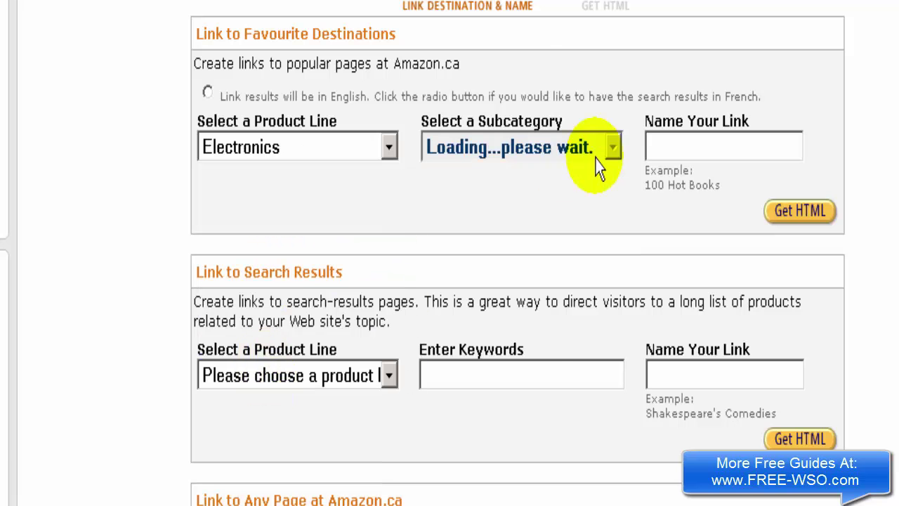
Keep General Bestsellers as the subcategory and start naming the link.
{"action": "scroll", "coordinate": [616, 148], "scroll_direction": "up", "scroll_amount": 3}
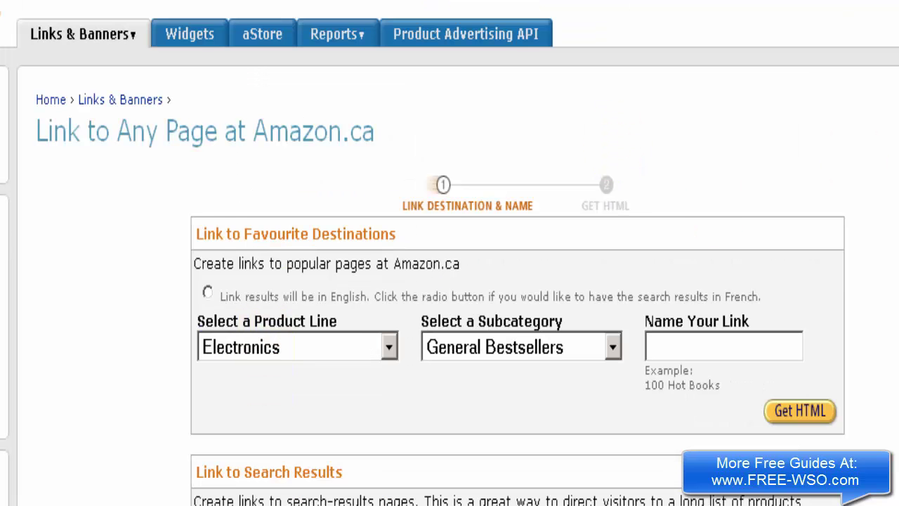
{"action": "scroll", "coordinate": [651, 165], "scroll_direction": "down", "scroll_amount": 3}
{"action": "left_click", "coordinate": [609, 161]}
{"action": "left_click", "coordinate": [608, 163]}
{"action": "left_click", "coordinate": [667, 160]}
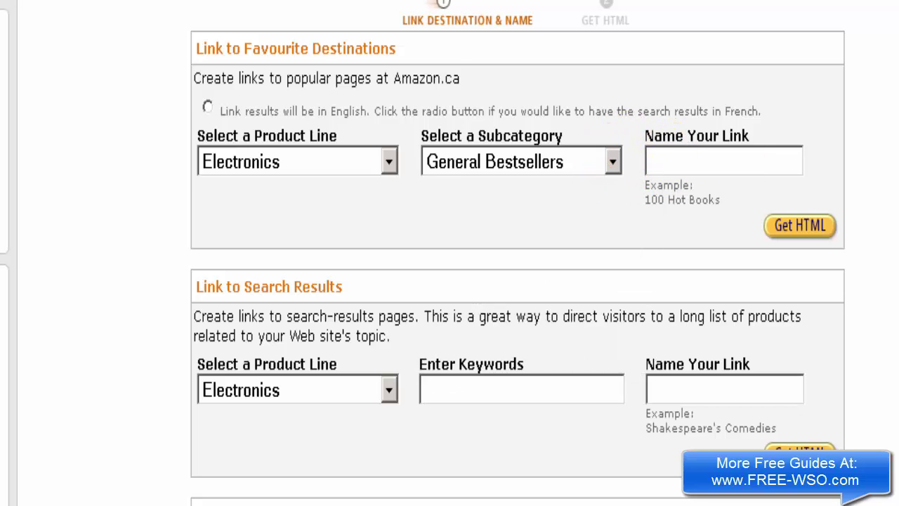
Scroll through the link tools and bring up the Links & Banners menu.
{"action": "scroll", "coordinate": [442, 210], "scroll_direction": "down", "scroll_amount": 2}
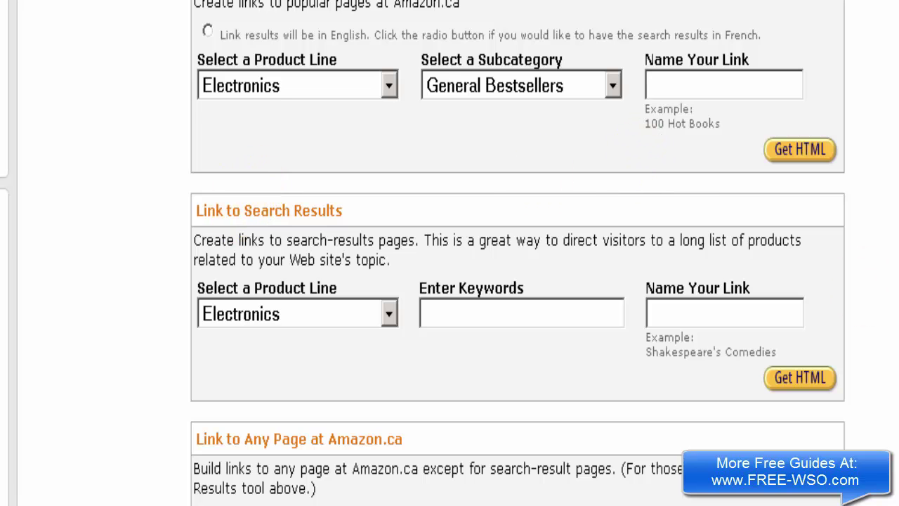
{"action": "scroll", "coordinate": [240, 209], "scroll_direction": "down", "scroll_amount": 6}
{"action": "scroll", "coordinate": [257, 147], "scroll_direction": "down", "scroll_amount": 3}
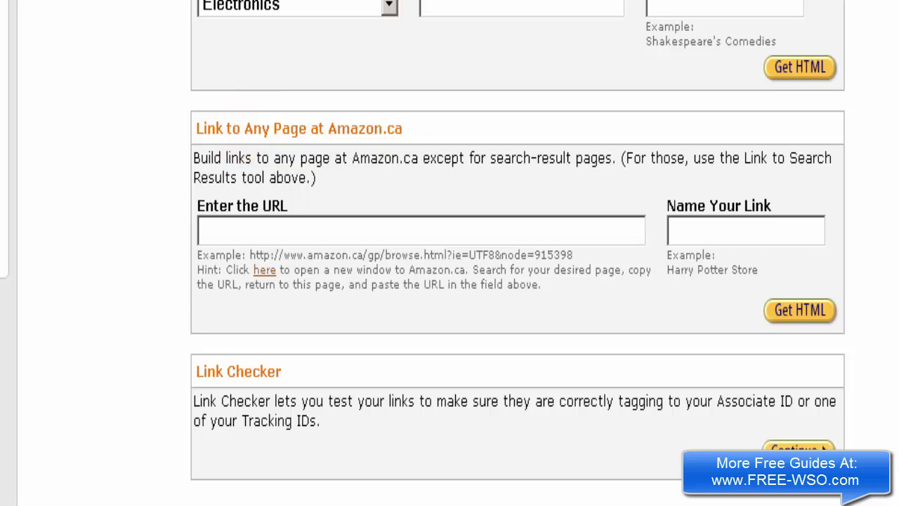
{"action": "scroll", "coordinate": [450, 253], "scroll_direction": "up", "scroll_amount": 8}
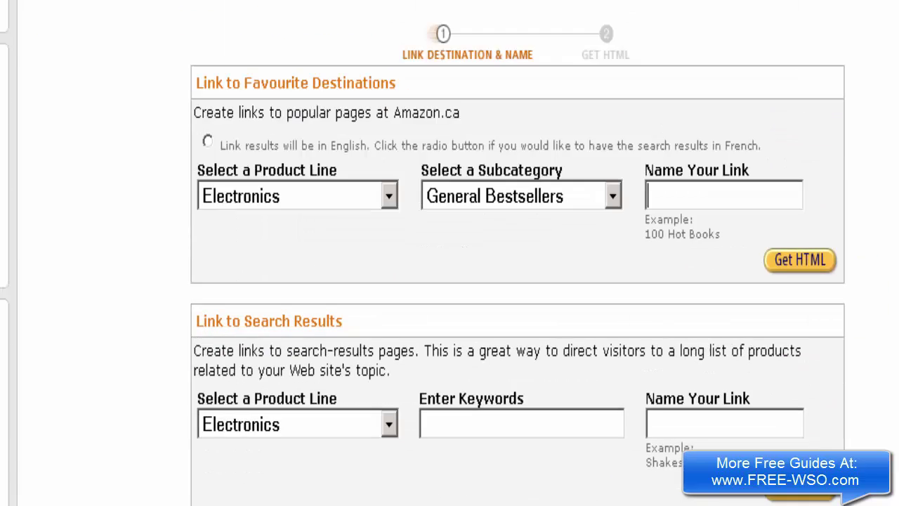
{"action": "mouse_move", "coordinate": [90, 50]}
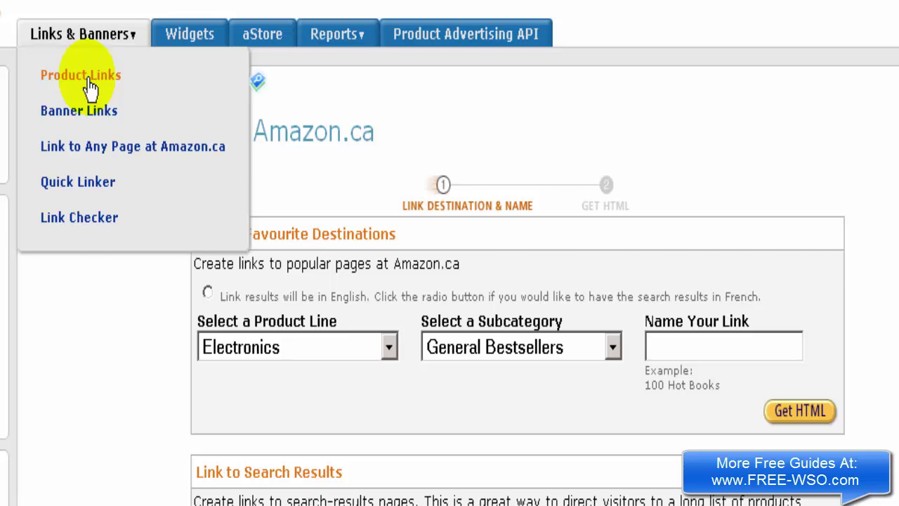
Search Product Links in the Electronics category for 'ipad'.
{"action": "left_click", "coordinate": [90, 85]}
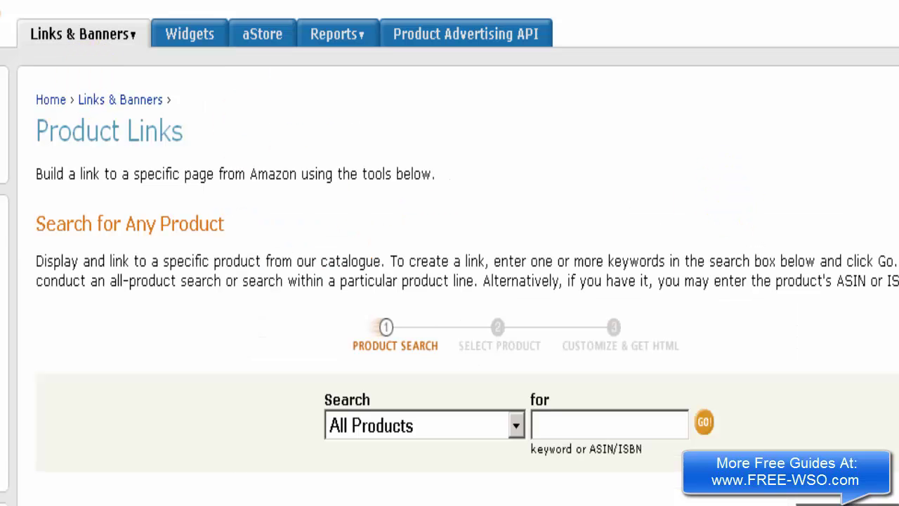
{"action": "scroll", "coordinate": [537, 344], "scroll_direction": "down", "scroll_amount": 3}
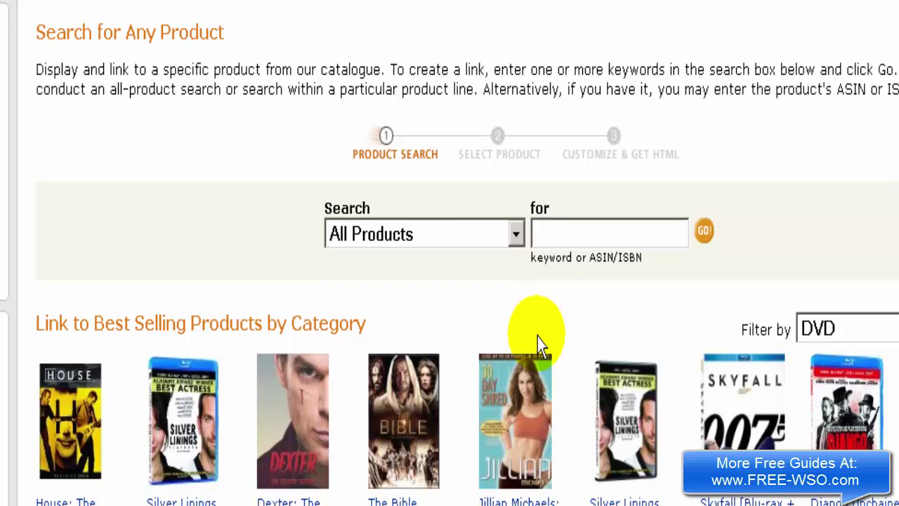
{"action": "left_click", "coordinate": [516, 234]}
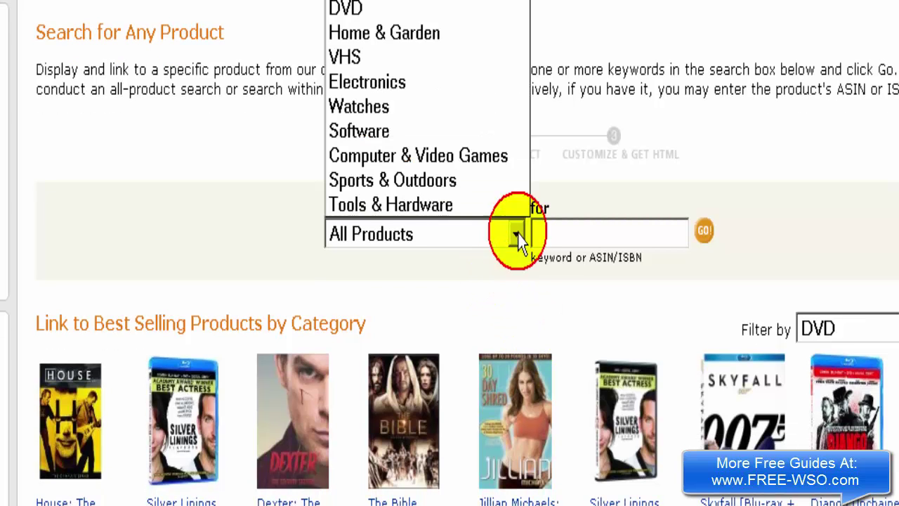
{"action": "left_click", "coordinate": [458, 98]}
{"action": "left_click", "coordinate": [562, 237]}
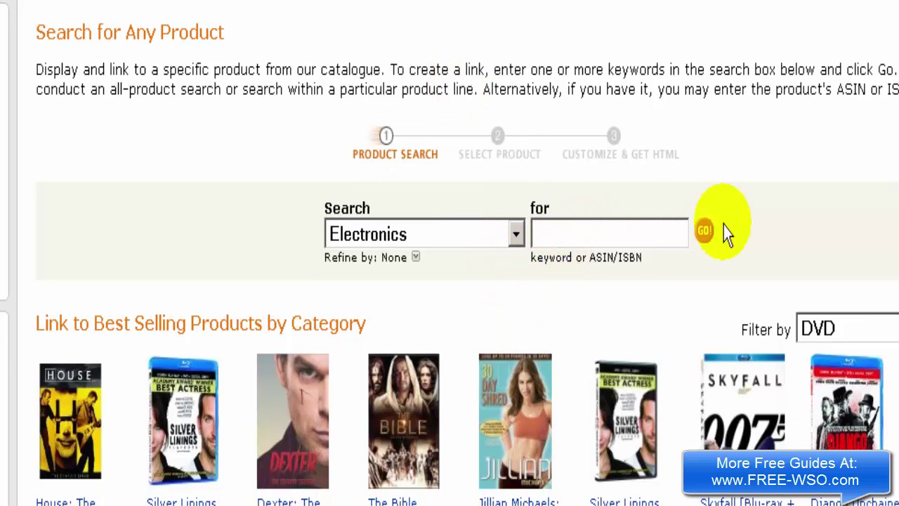
{"action": "type", "text": "ipad"}
{"action": "left_click", "coordinate": [703, 232]}
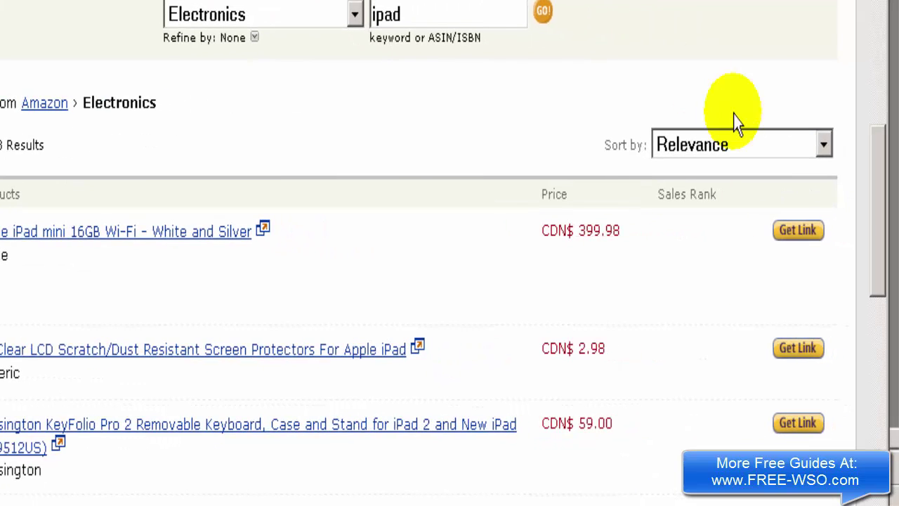
Generate the iPad mini 16GB Wi-Fi Text and Image link and review its preview and HTML code.
{"action": "left_click", "coordinate": [797, 244]}
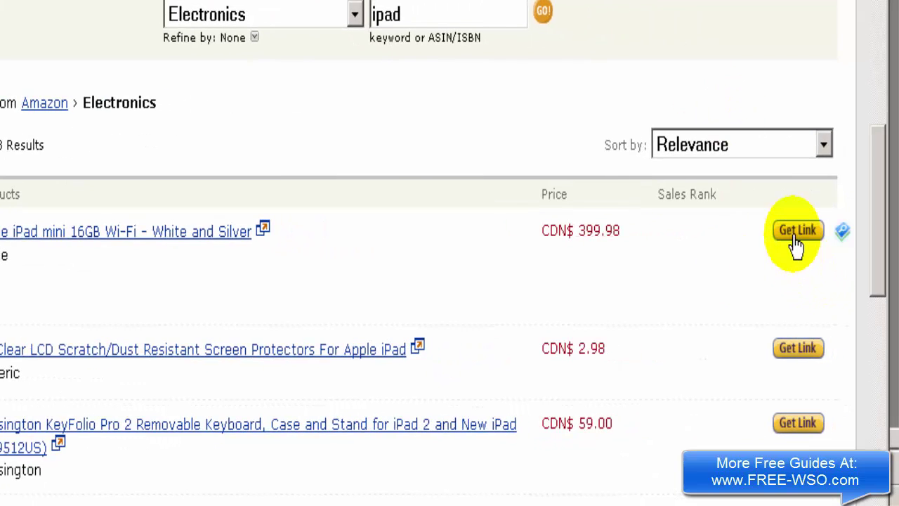
{"action": "left_click", "coordinate": [796, 235]}
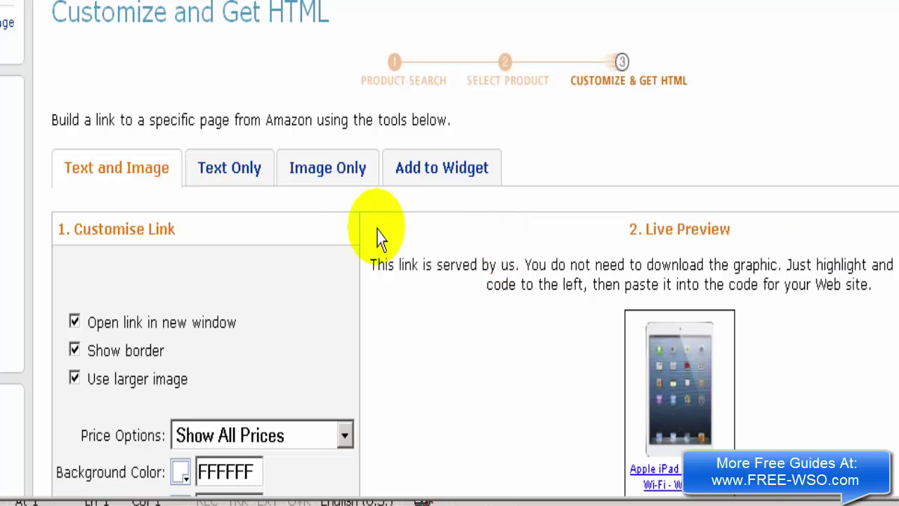
{"action": "scroll", "coordinate": [450, 281], "scroll_direction": "down", "scroll_amount": 3}
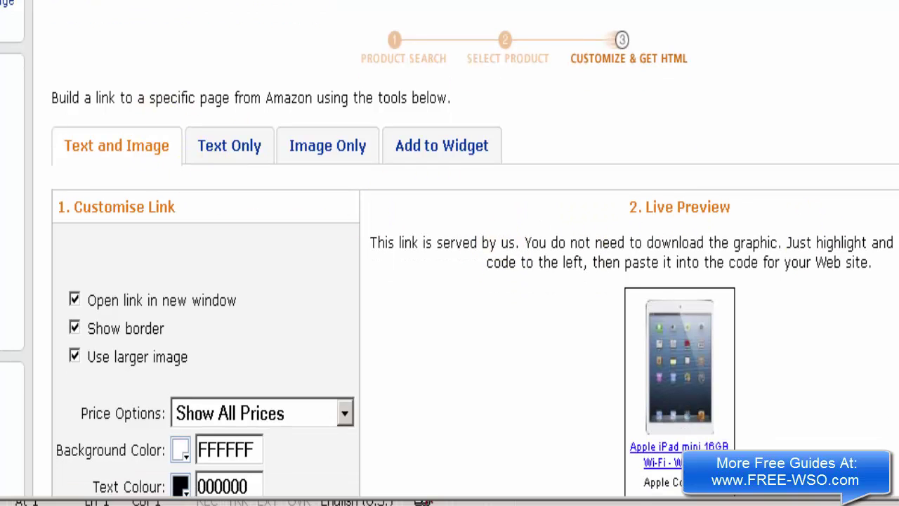
{"action": "scroll", "coordinate": [450, 281], "scroll_direction": "right", "scroll_amount": 1}
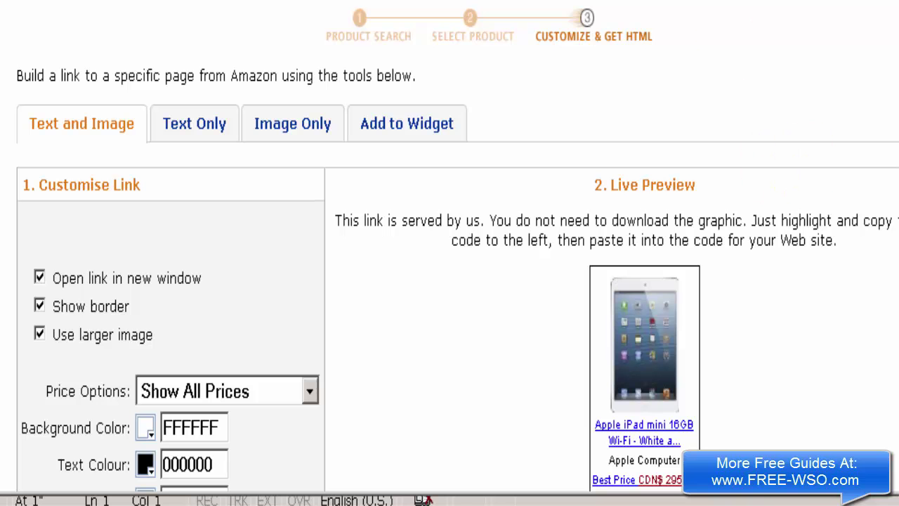
{"action": "scroll", "coordinate": [450, 281], "scroll_direction": "down", "scroll_amount": 5}
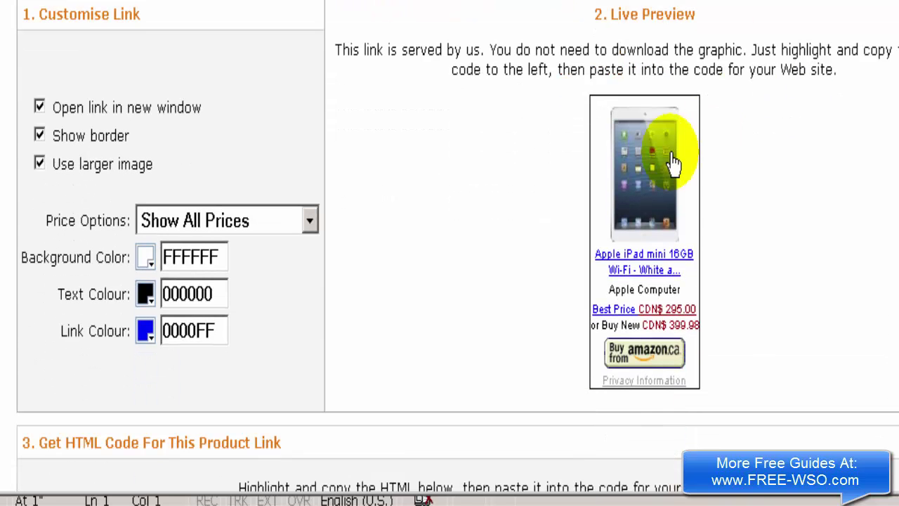
{"action": "scroll", "coordinate": [663, 175], "scroll_direction": "down", "scroll_amount": 10}
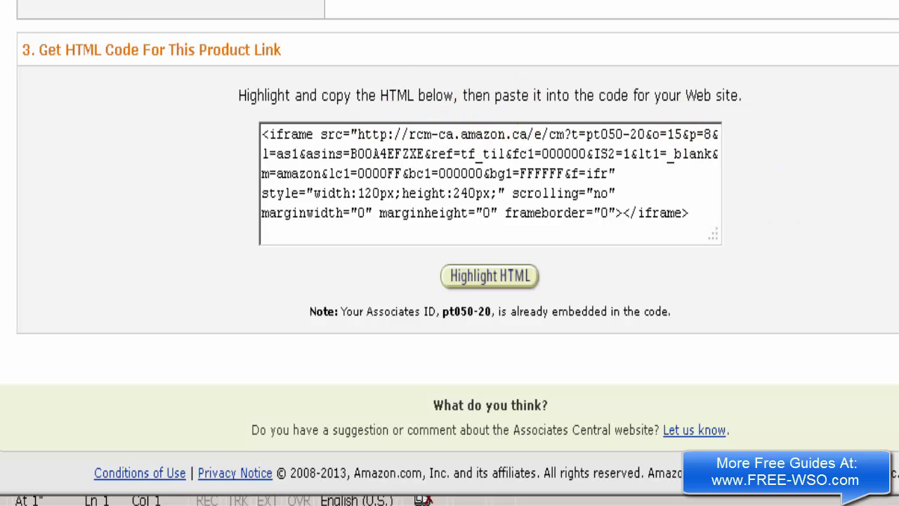
{"action": "scroll", "coordinate": [615, 126], "scroll_direction": "up", "scroll_amount": 1}
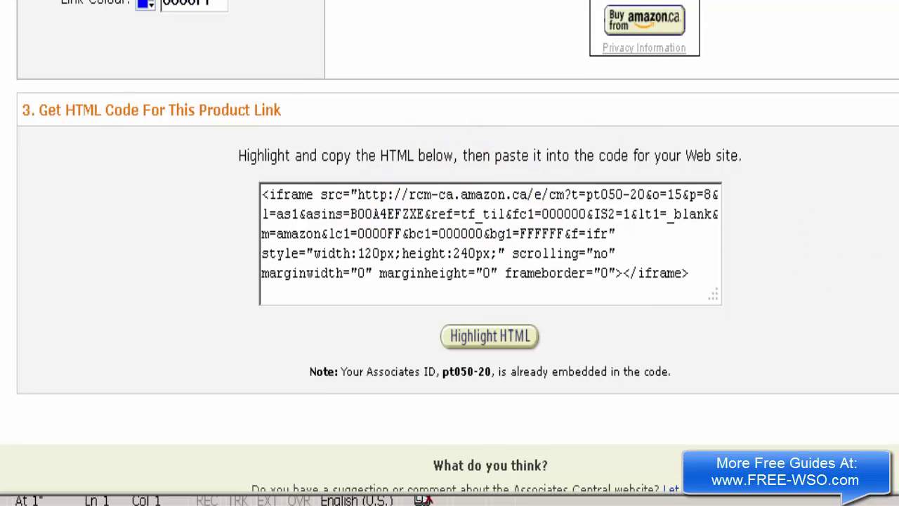
{"action": "scroll", "coordinate": [449, 253], "scroll_direction": "down", "scroll_amount": 2}
{"action": "scroll", "coordinate": [450, 253], "scroll_direction": "up", "scroll_amount": 10}
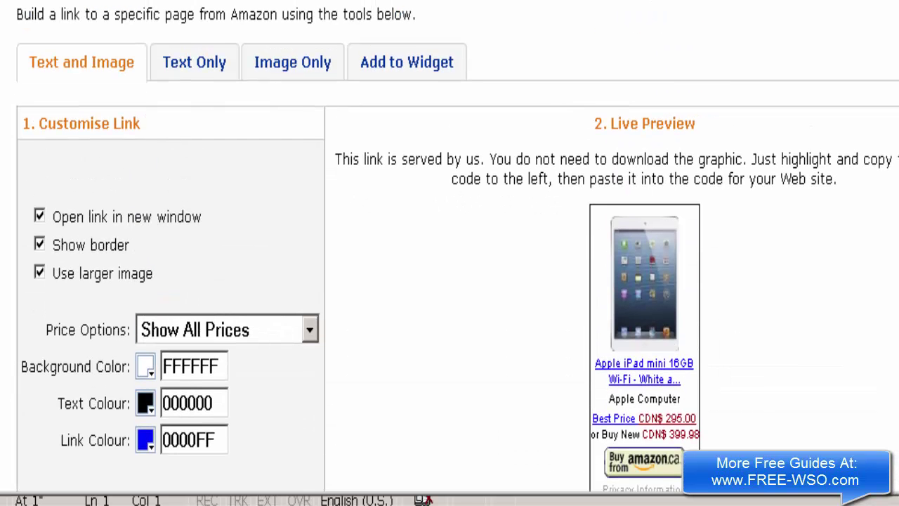
Compare the Image Only and Add to Widget versions, then settle on the Text Only iPad mini link.
{"action": "left_click", "coordinate": [196, 70]}
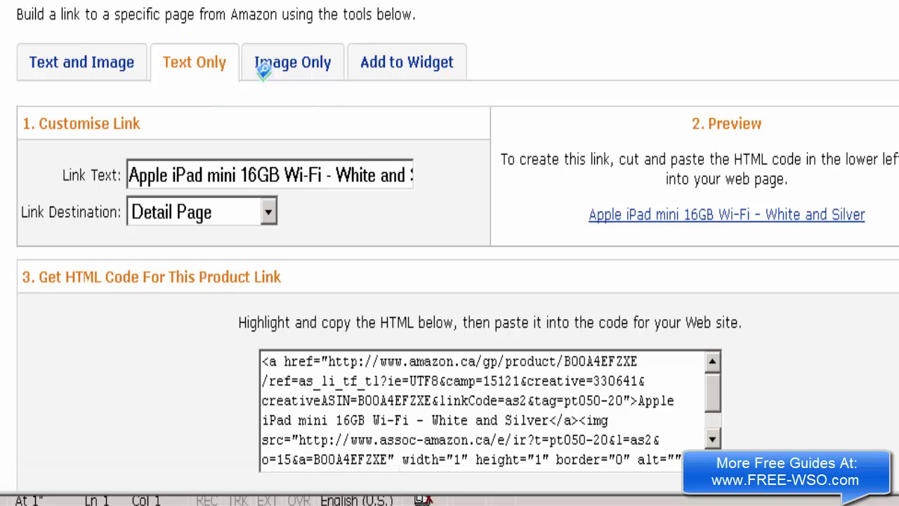
{"action": "scroll", "coordinate": [456, 281], "scroll_direction": "down", "scroll_amount": 2}
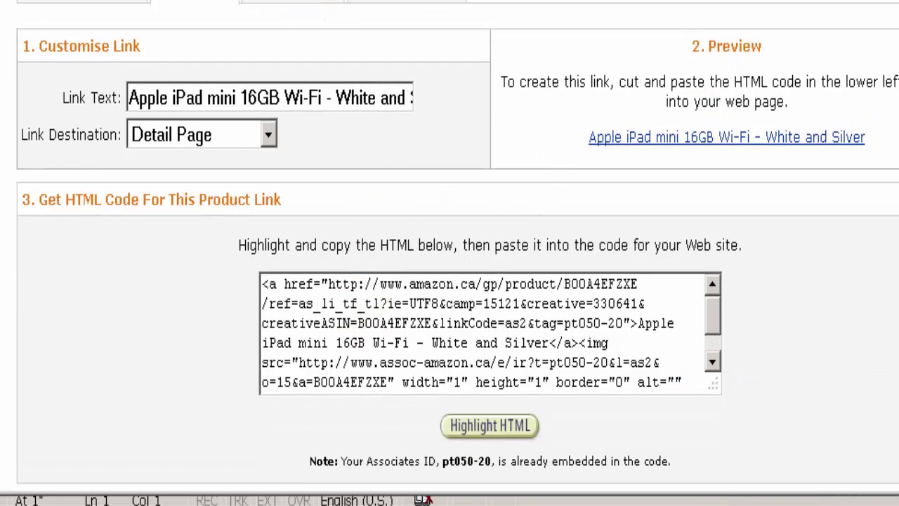
{"action": "left_click", "coordinate": [294, 1]}
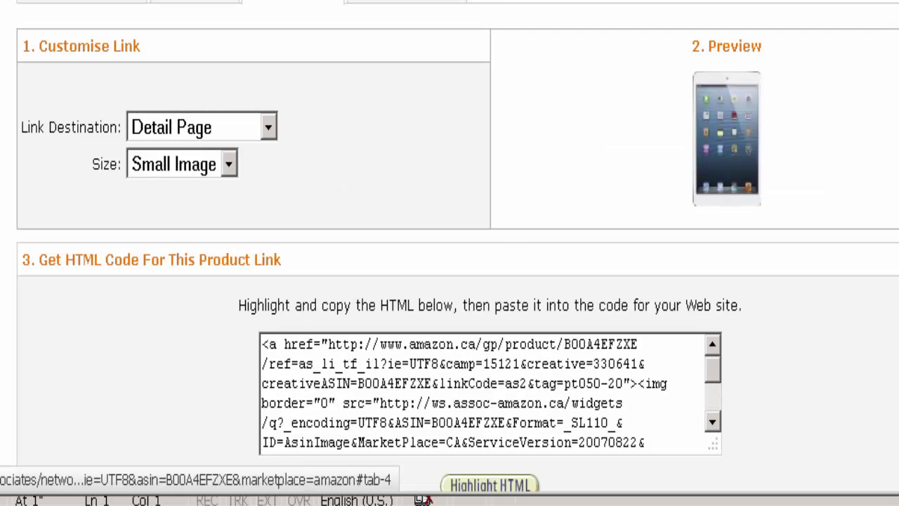
{"action": "left_click", "coordinate": [406, 1]}
{"action": "left_click", "coordinate": [195, 1]}
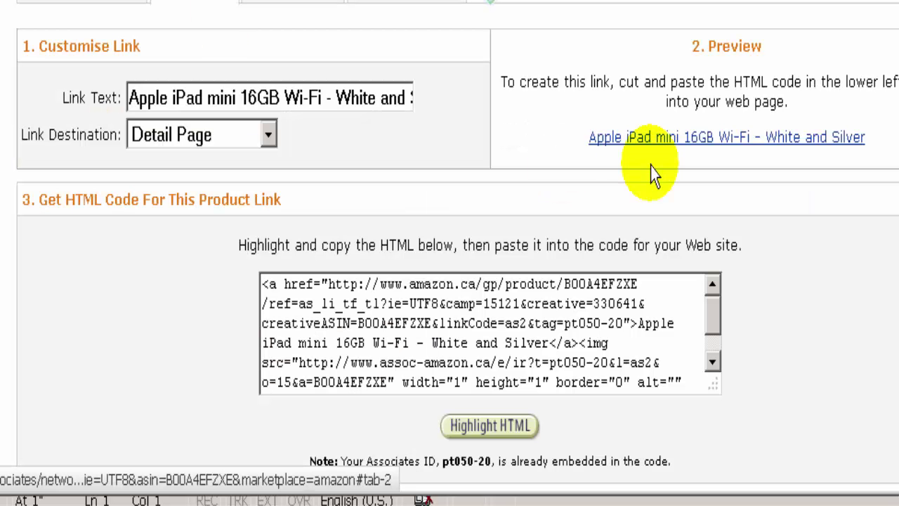
{"action": "scroll", "coordinate": [449, 253], "scroll_direction": "down", "scroll_amount": 2}
{"action": "scroll", "coordinate": [450, 253], "scroll_direction": "up", "scroll_amount": 4}
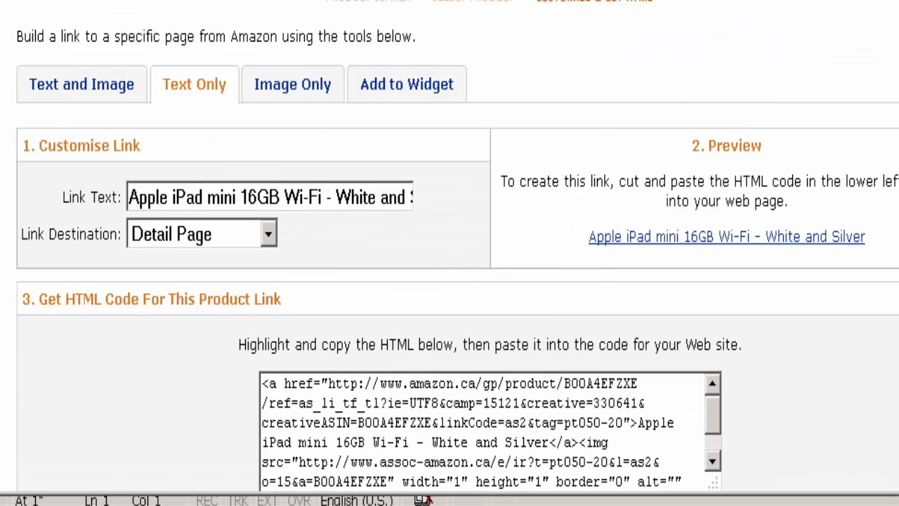